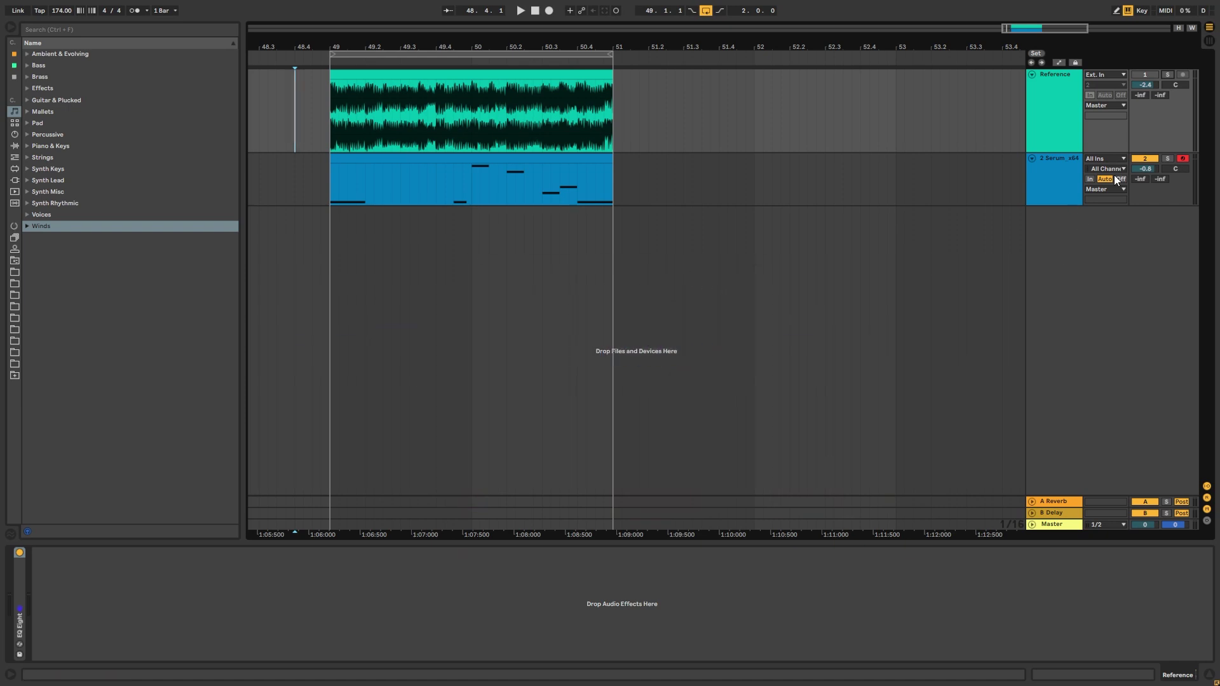
A/B the Reference and Serum tracks by playing each soloed, ending with Serum soloed and playing.
key("space")
left_click(1167, 74)
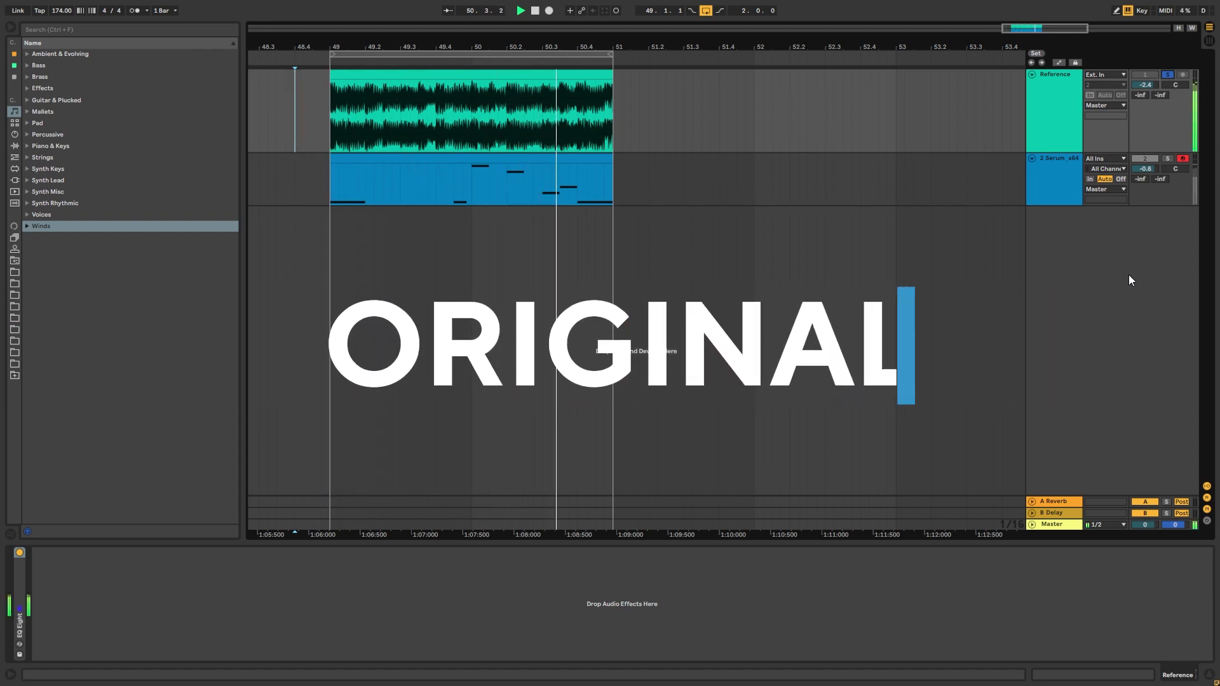
key("space")
left_click(1167, 159)
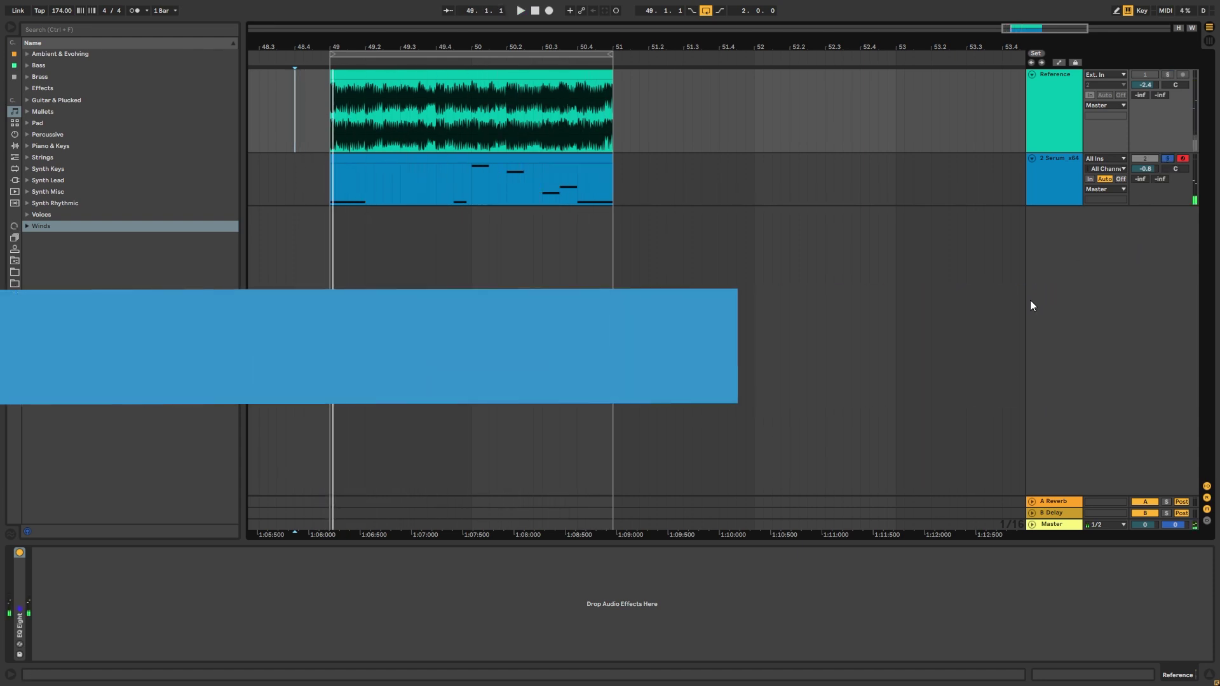
key("space")
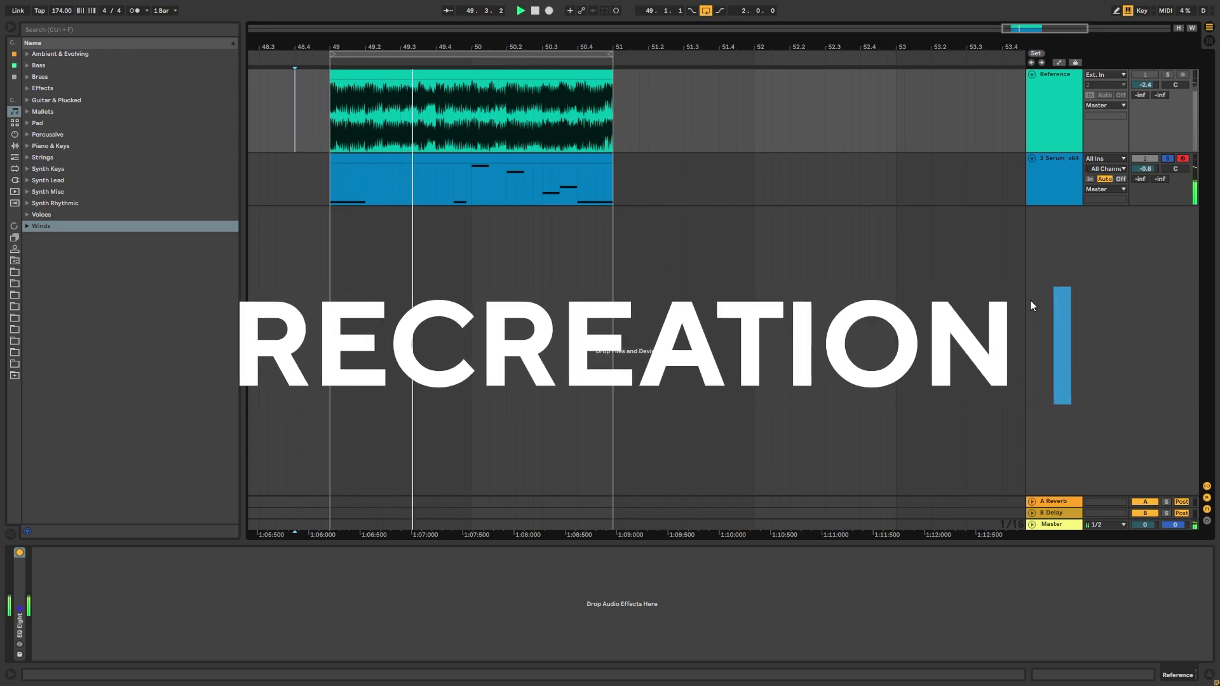
left_click(1168, 74)
left_click(1169, 159)
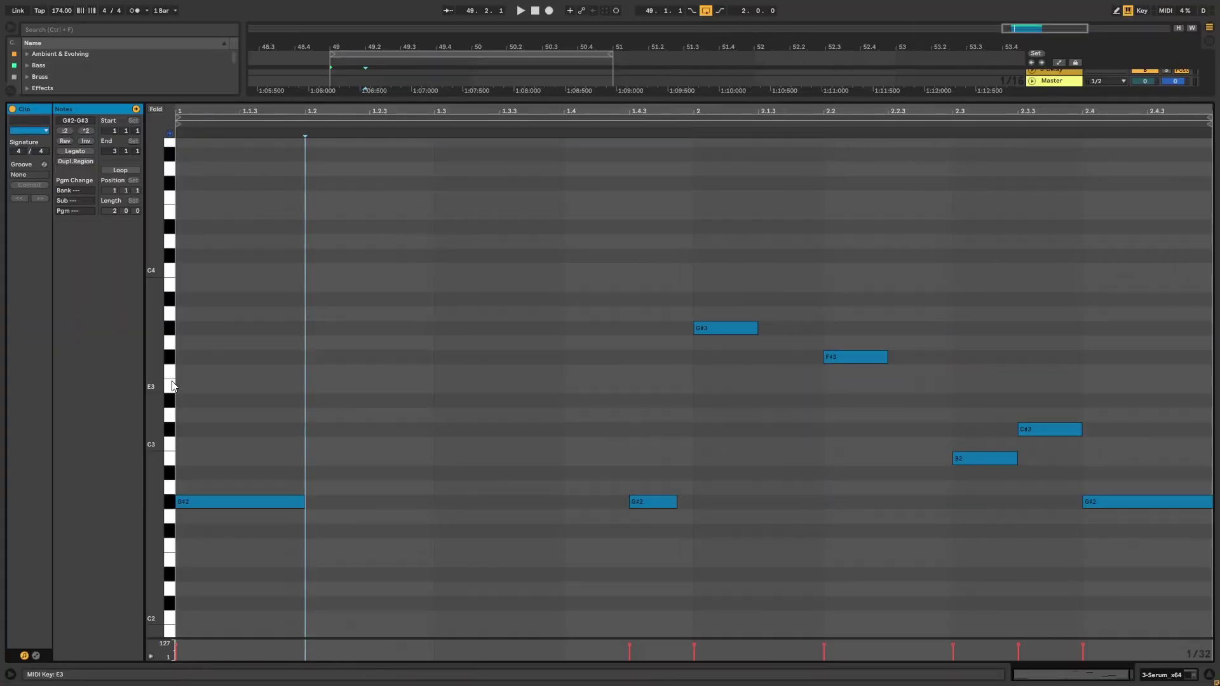
Play and stop the MIDI clip to hear its G#2–C#3 melody.
key("space")
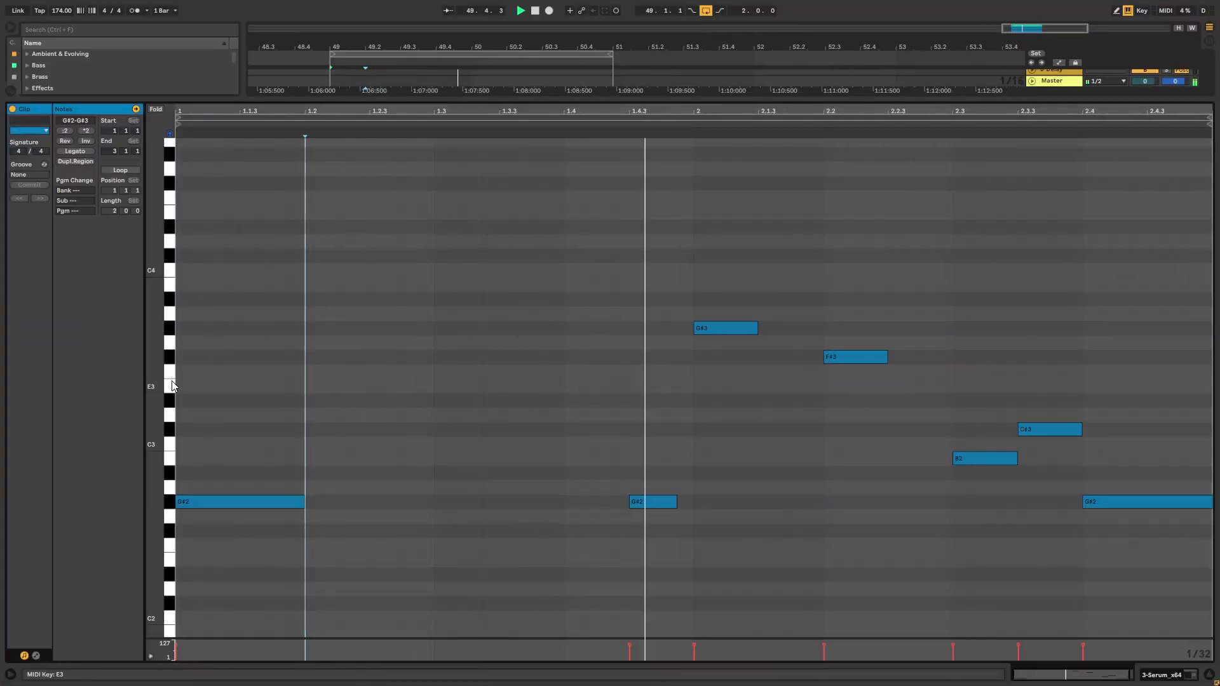
key("space")
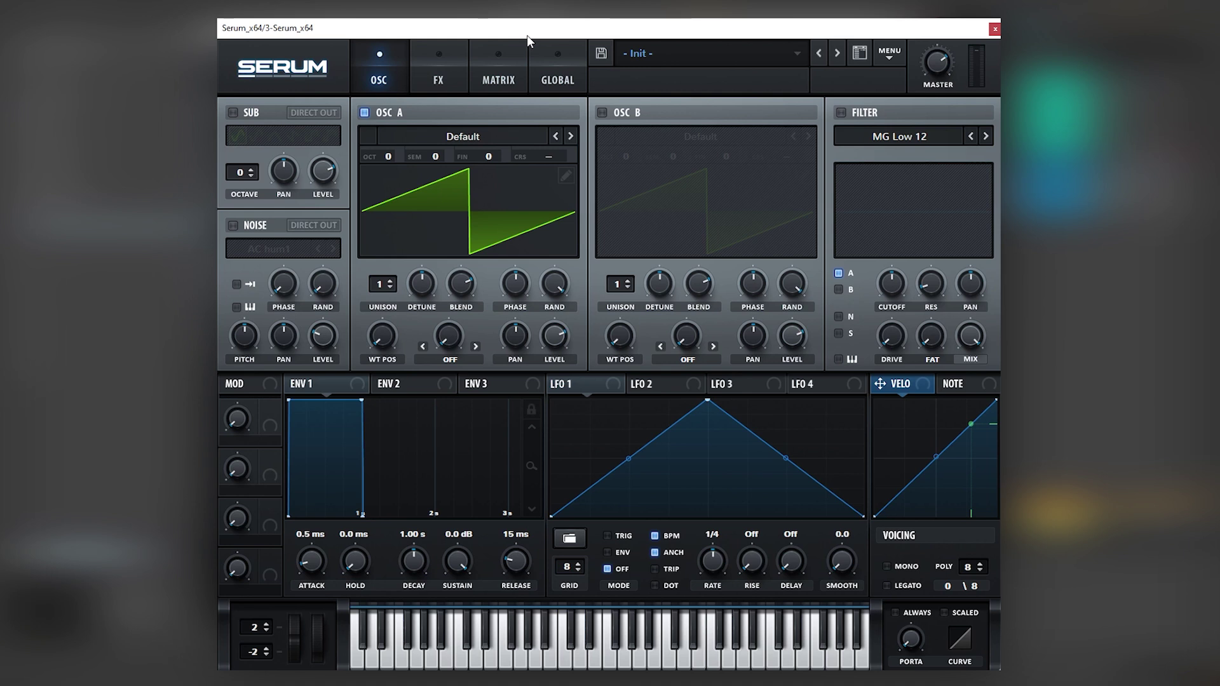
Raise oscillator A's Unison count to 5 voices.
left_click_drag(383, 285, 393, 246)
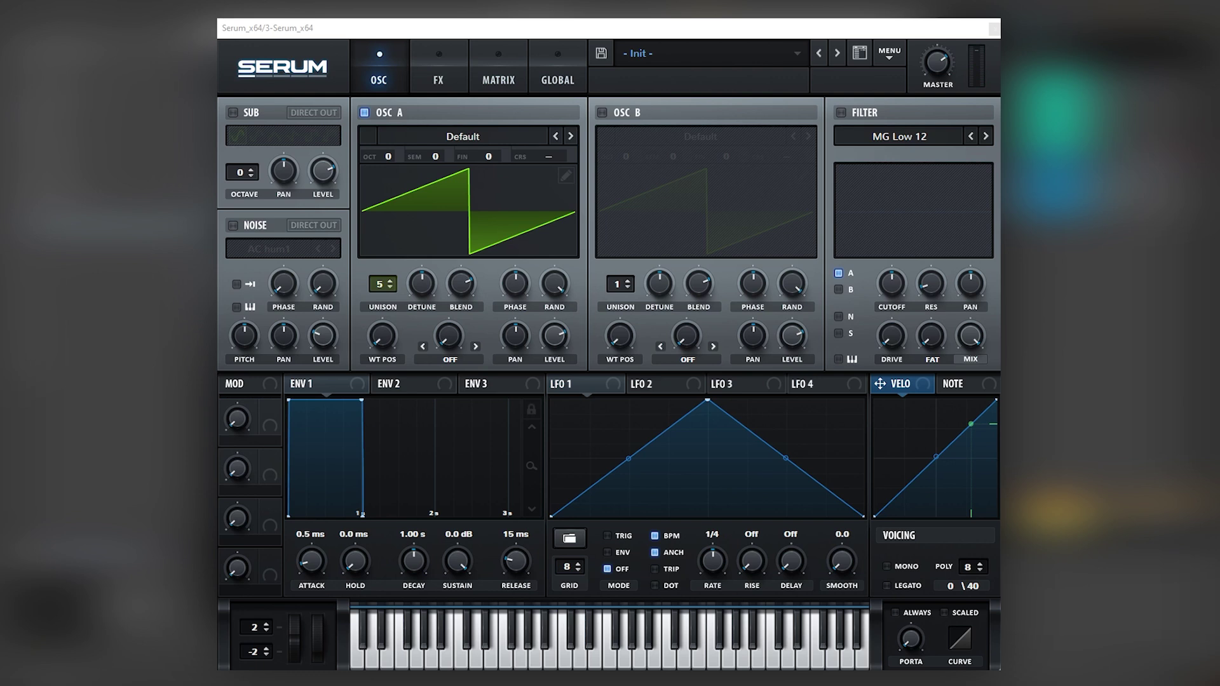
Set oscillator A back to one unison voice and enable oscillator B detuned slightly flat.
left_click(422, 284)
left_click_drag(380, 284, 380, 315)
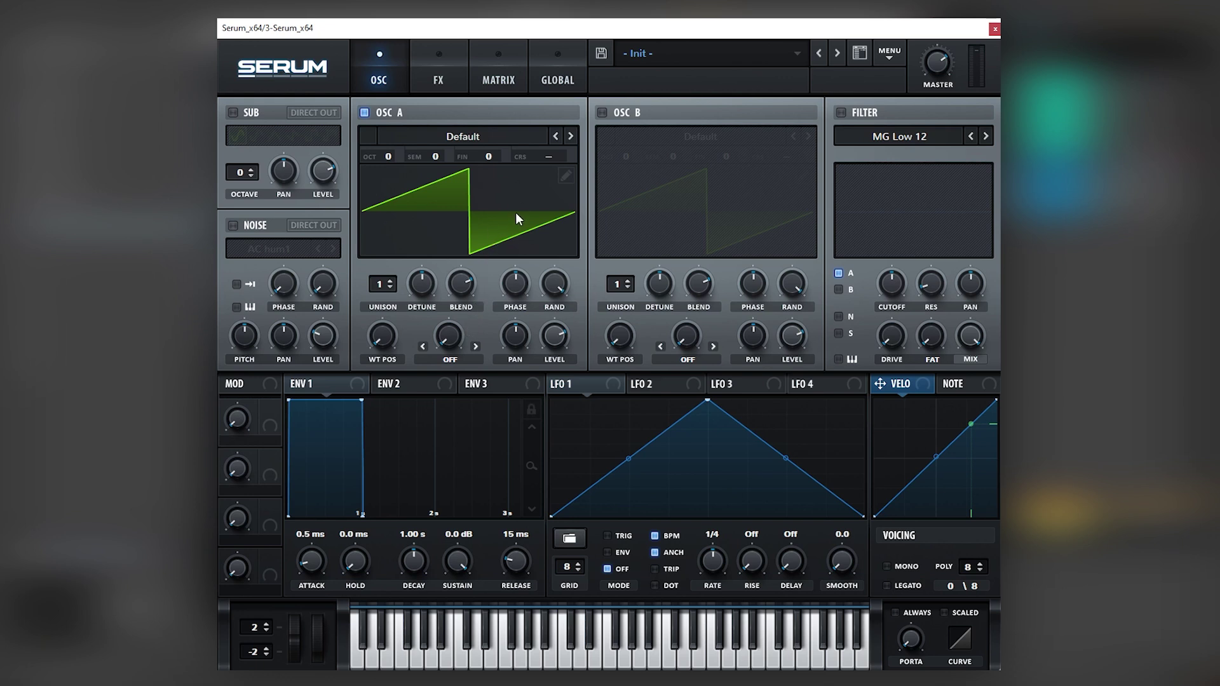
left_click(602, 113)
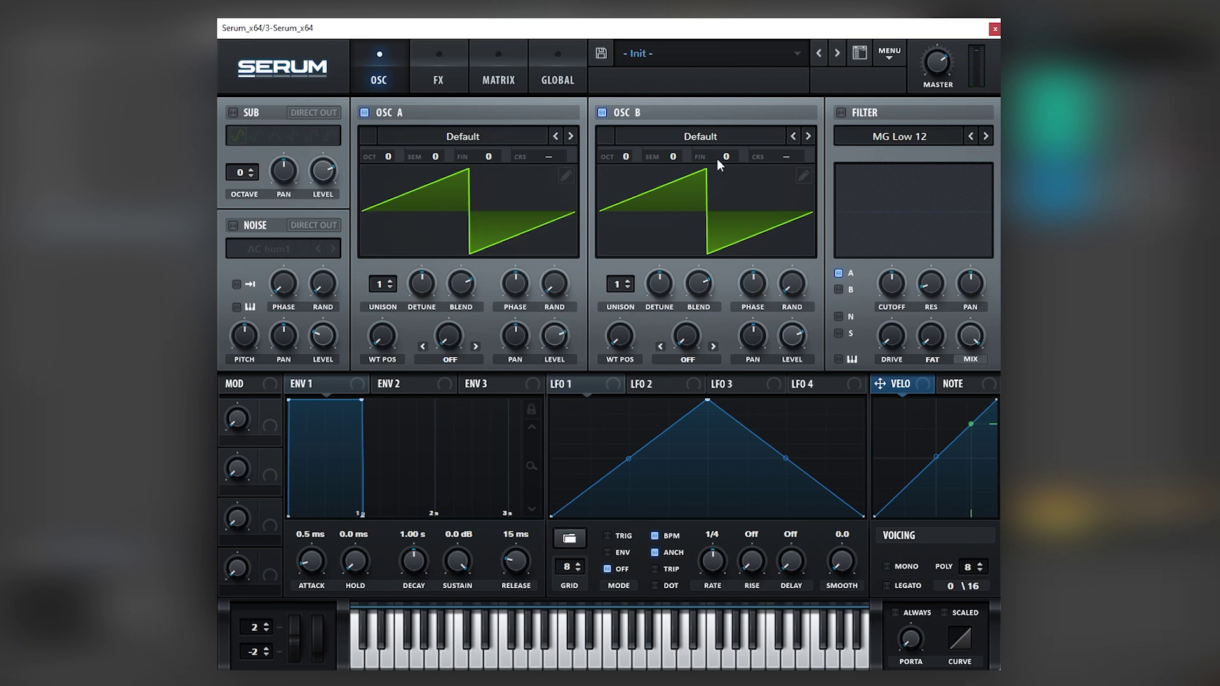
left_click_drag(712, 155, 709, 210)
Rework oscillator A's unison voices, fine-tune oscillator B's detune, and open the Global page.
left_click(385, 278)
left_click_drag(385, 277, 344, 364)
left_click_drag(722, 159, 723, 154)
left_click(563, 87)
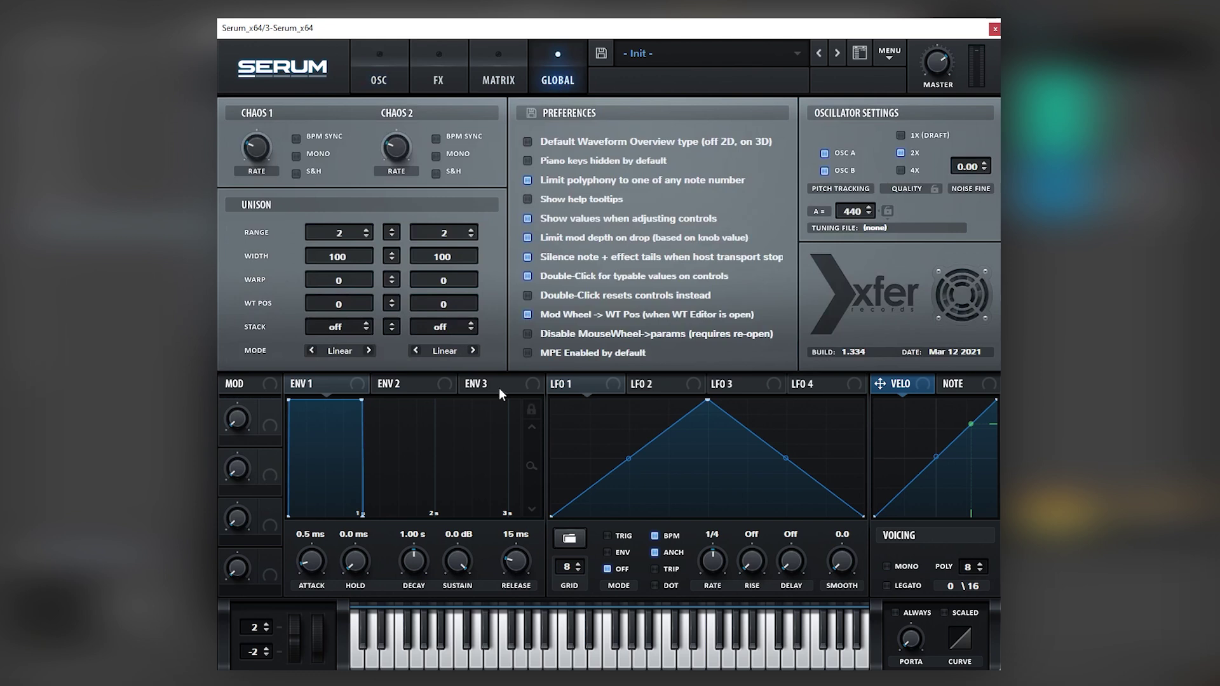
Review the Unison Mode choices, then go from the oscillator page to the FX rack.
left_click(326, 352)
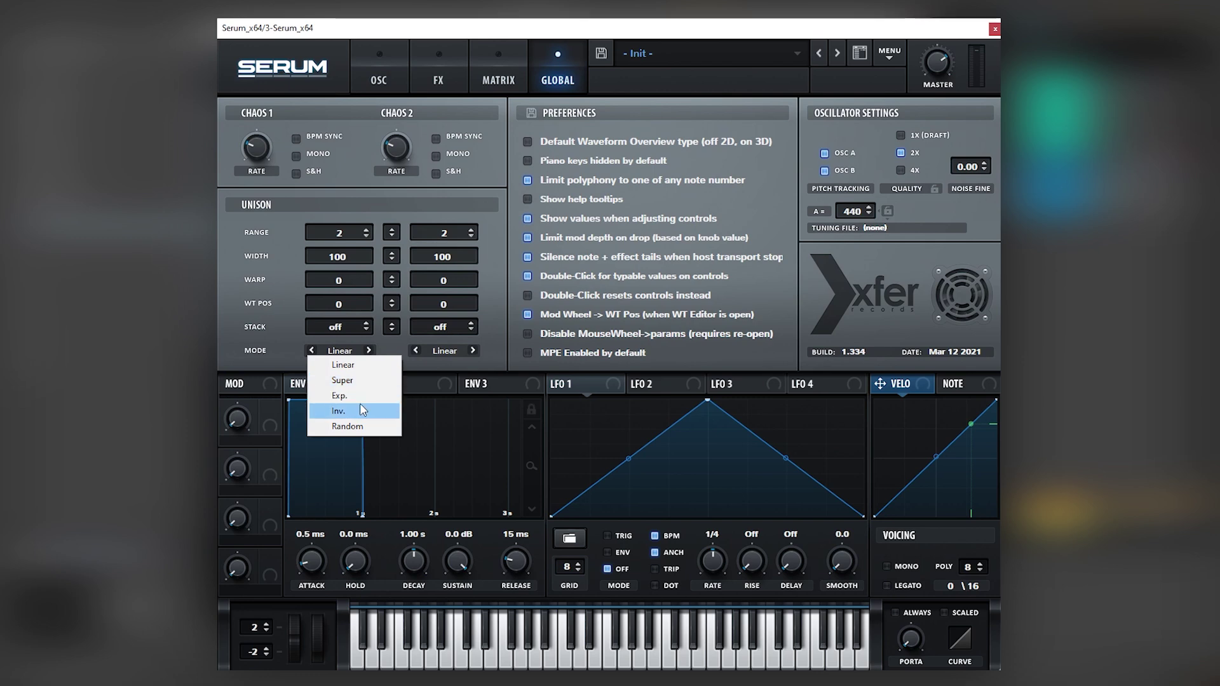
left_click(386, 75)
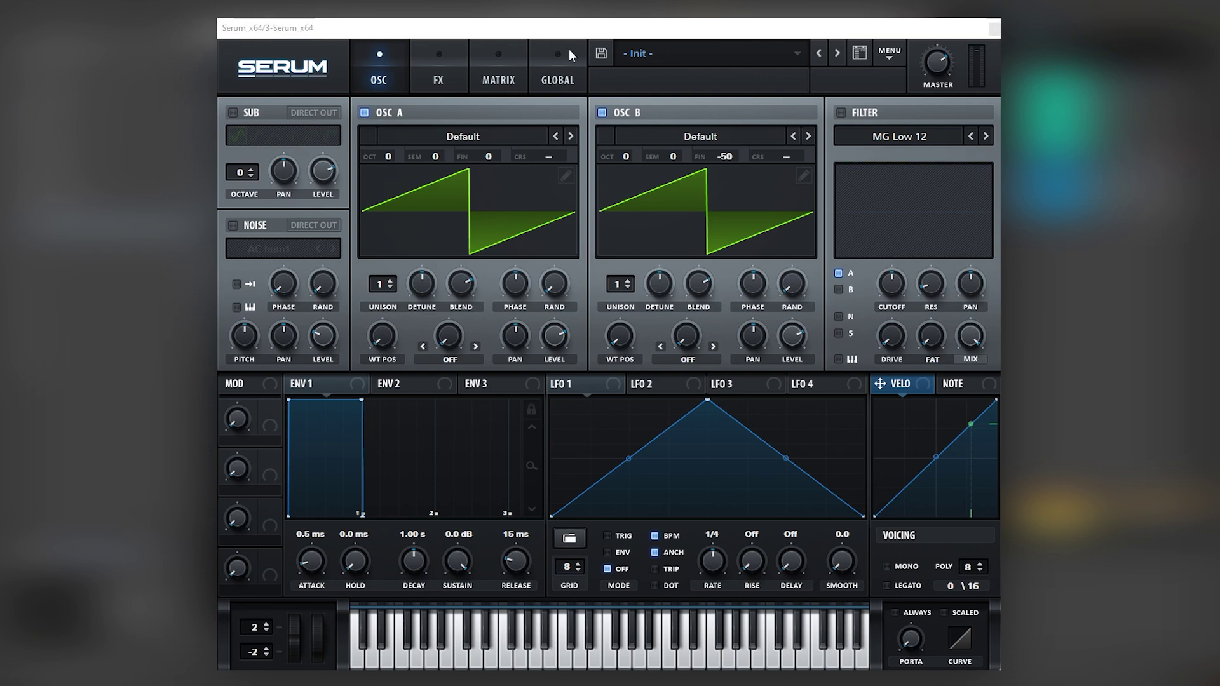
left_click(429, 74)
Enable Chorus with a lower wet mix and its filter switched to HPF.
left_click(238, 222)
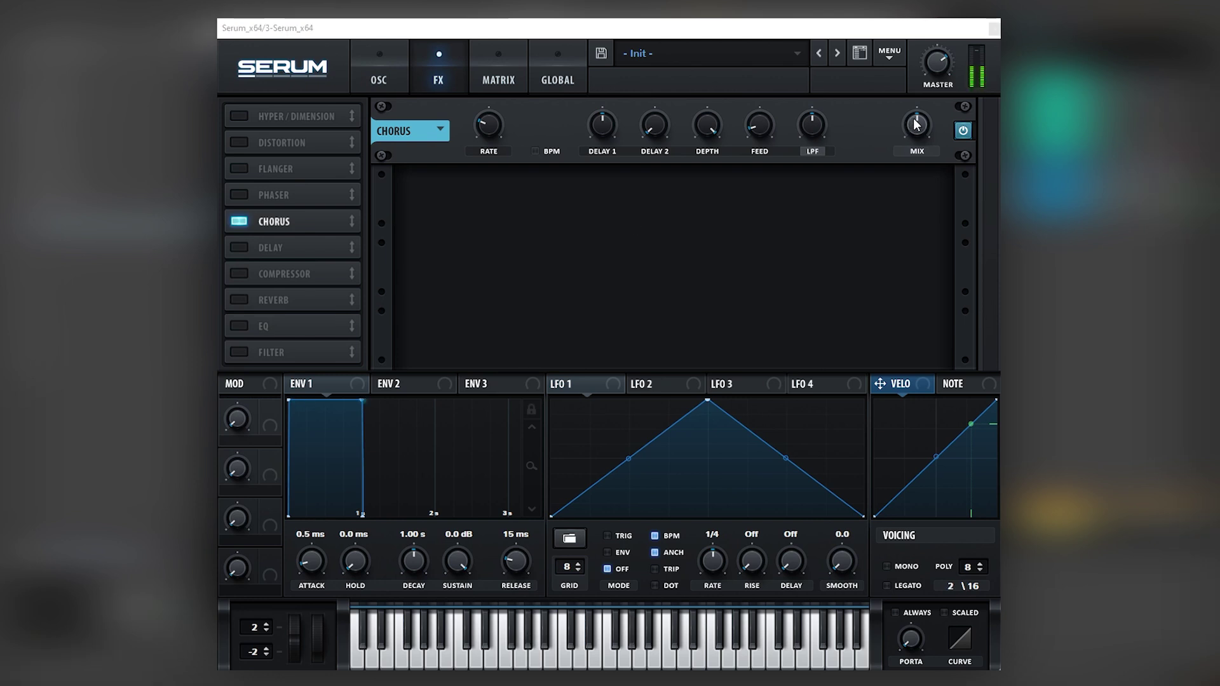
left_click_drag(913, 124, 914, 136)
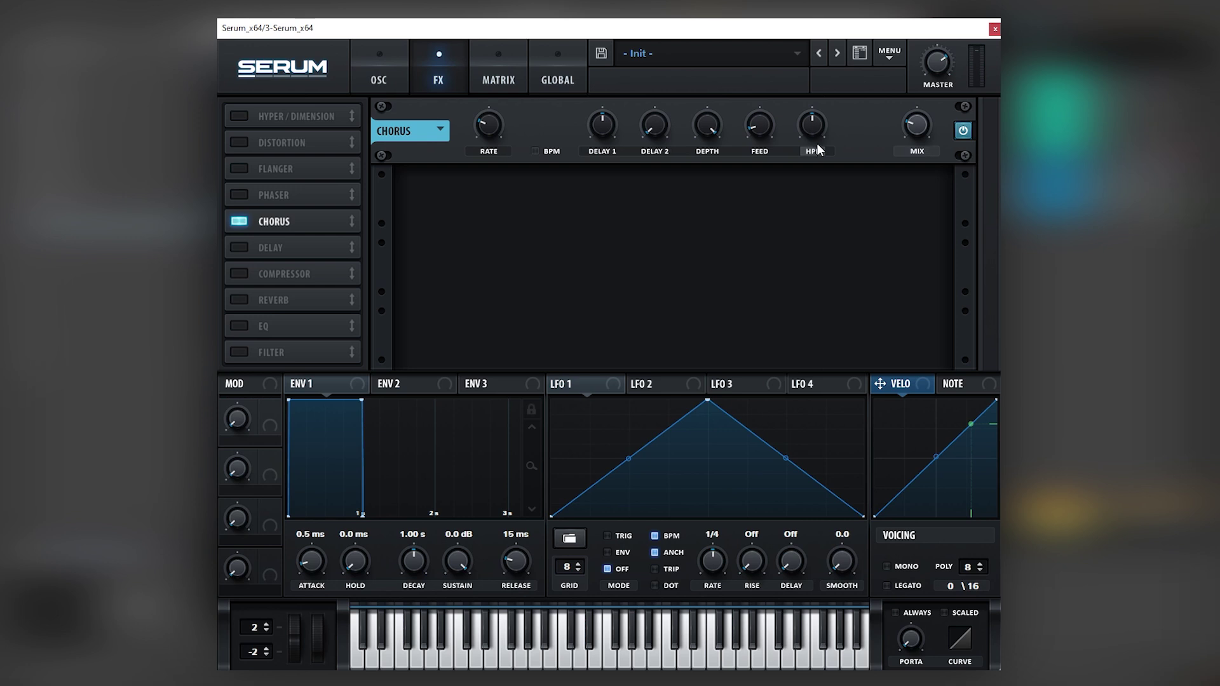
left_click_drag(813, 147, 807, 166)
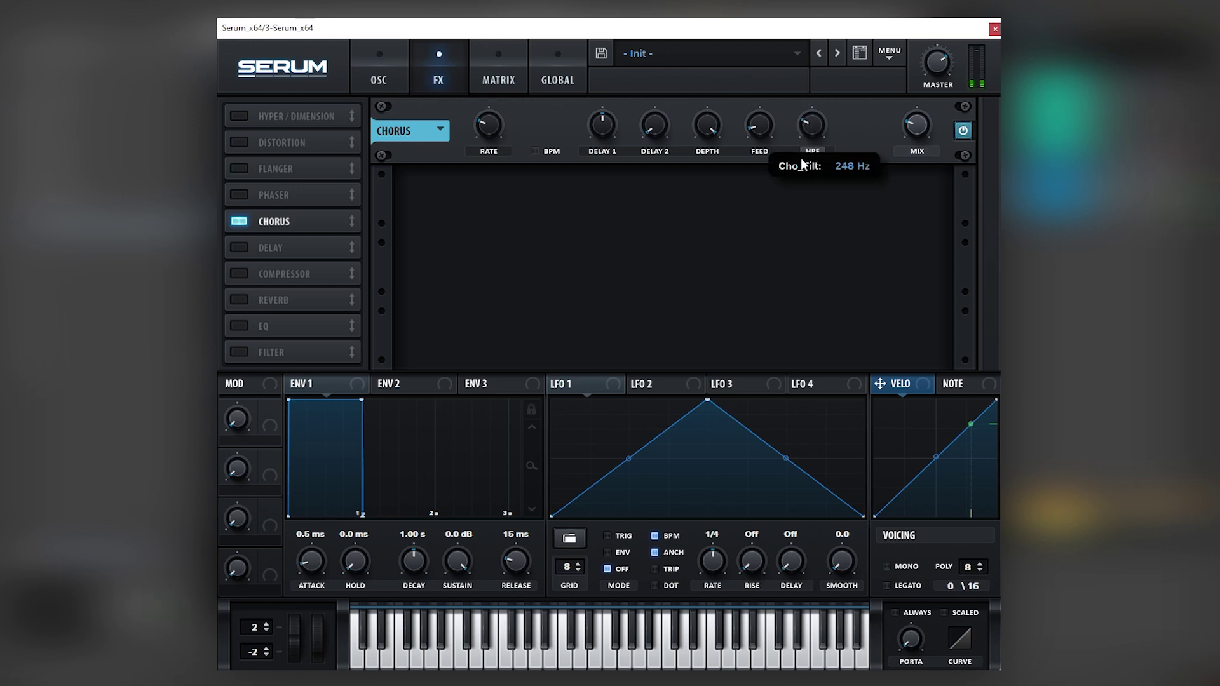
Enable the Compressor with gain raised to about 13 dB, and turn on the hall Reverb.
left_click(318, 266)
mouse_move(693, 194)
left_click_drag(703, 169, 712, 155)
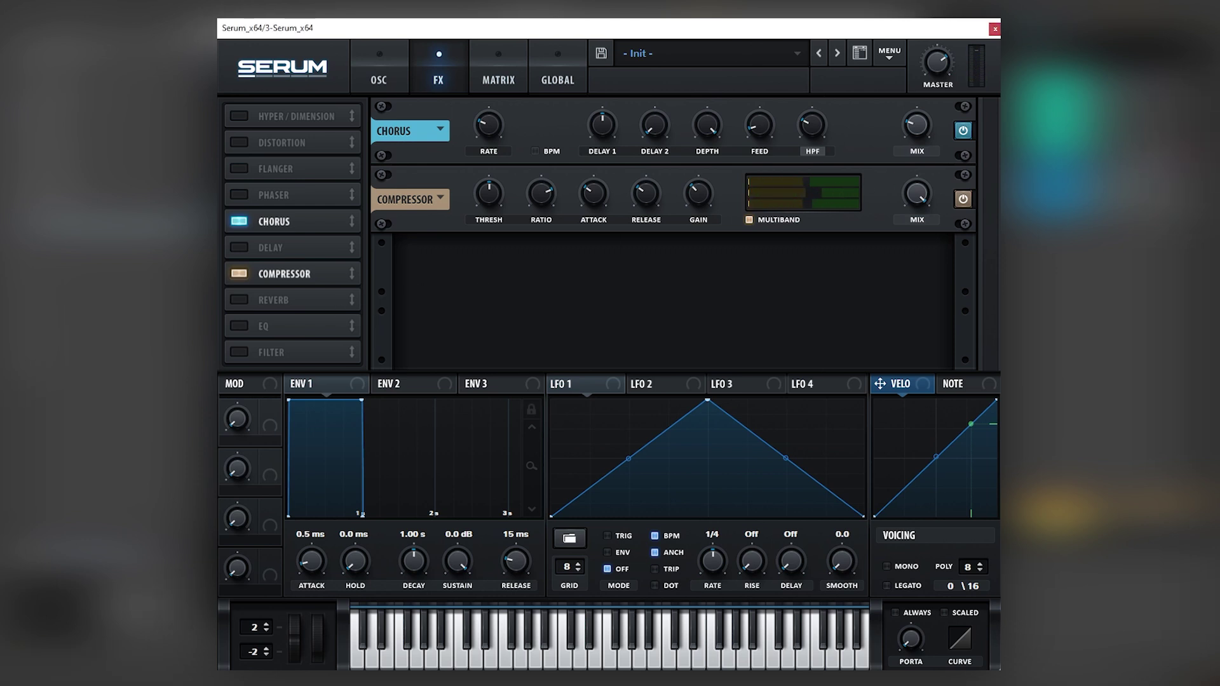
left_click(239, 300)
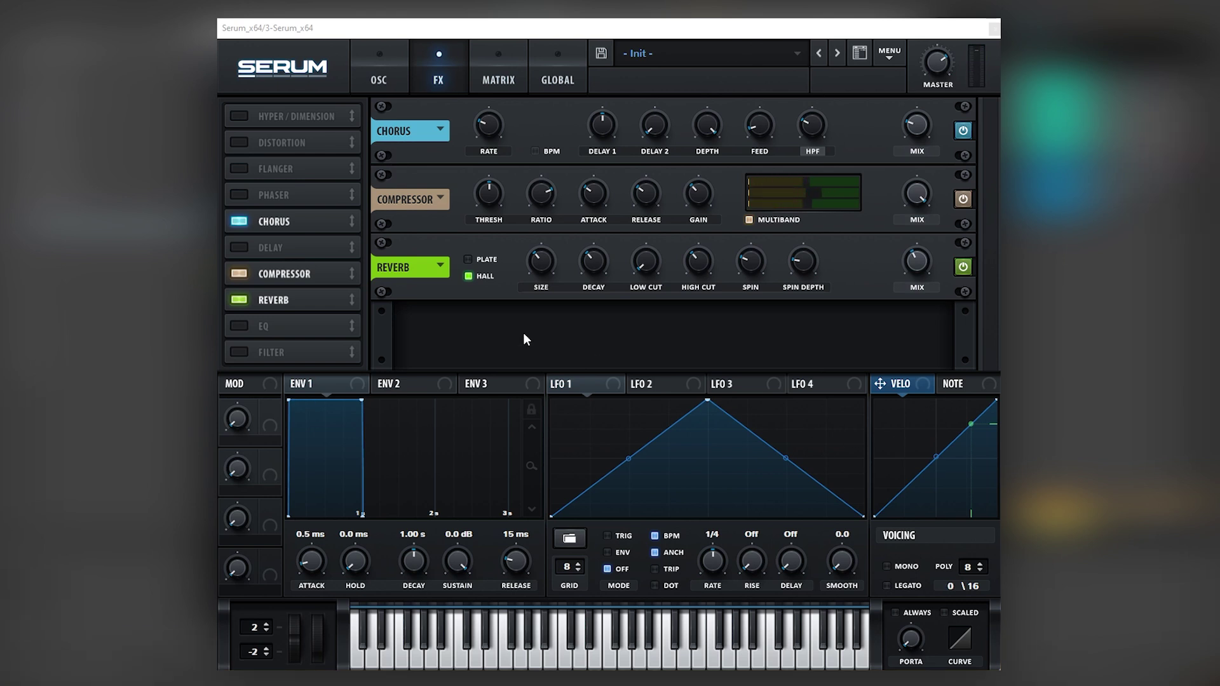
Enable the EQ with both bands set to peak, lower their gains, and move the low band to 319 Hz.
left_click(239, 326)
left_click(622, 335)
left_click_drag(576, 329, 571, 380)
left_click(723, 335)
left_click_drag(855, 329, 856, 352)
left_click_drag(770, 336, 770, 321)
left_click_drag(488, 332, 488, 316)
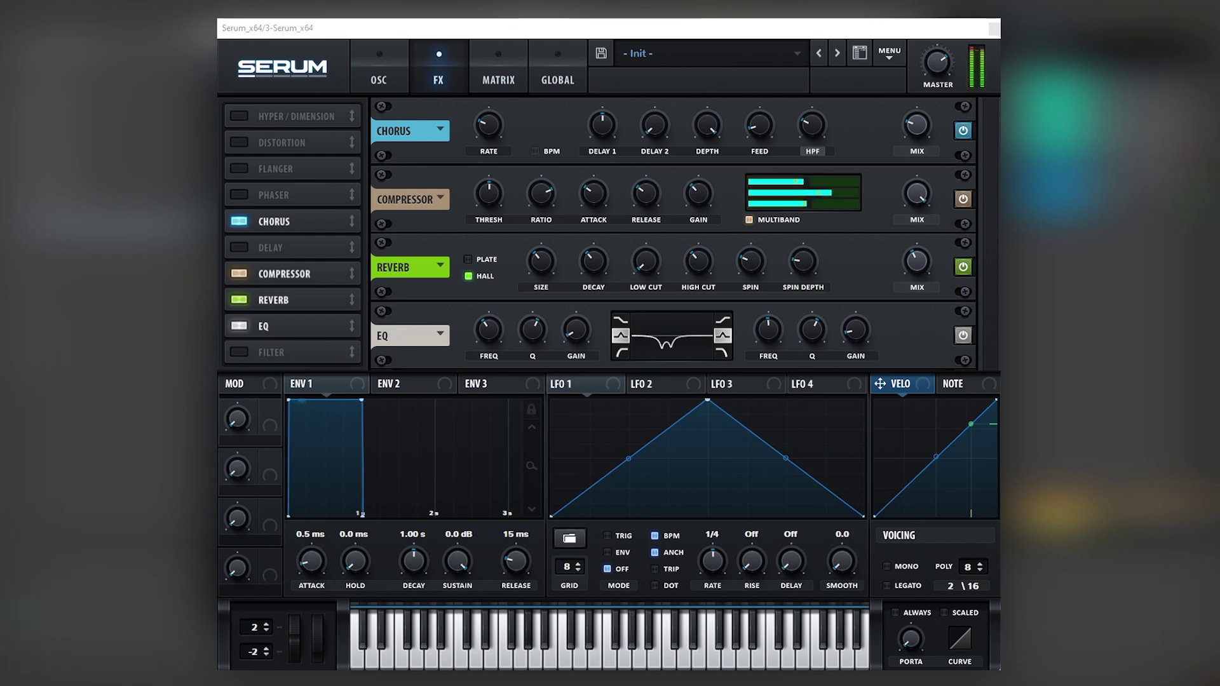
Make the high EQ band a 14.1 dB boost, retune the low dip, and return to the oscillators.
left_click_drag(856, 330, 891, 241)
left_click_drag(769, 337, 774, 322)
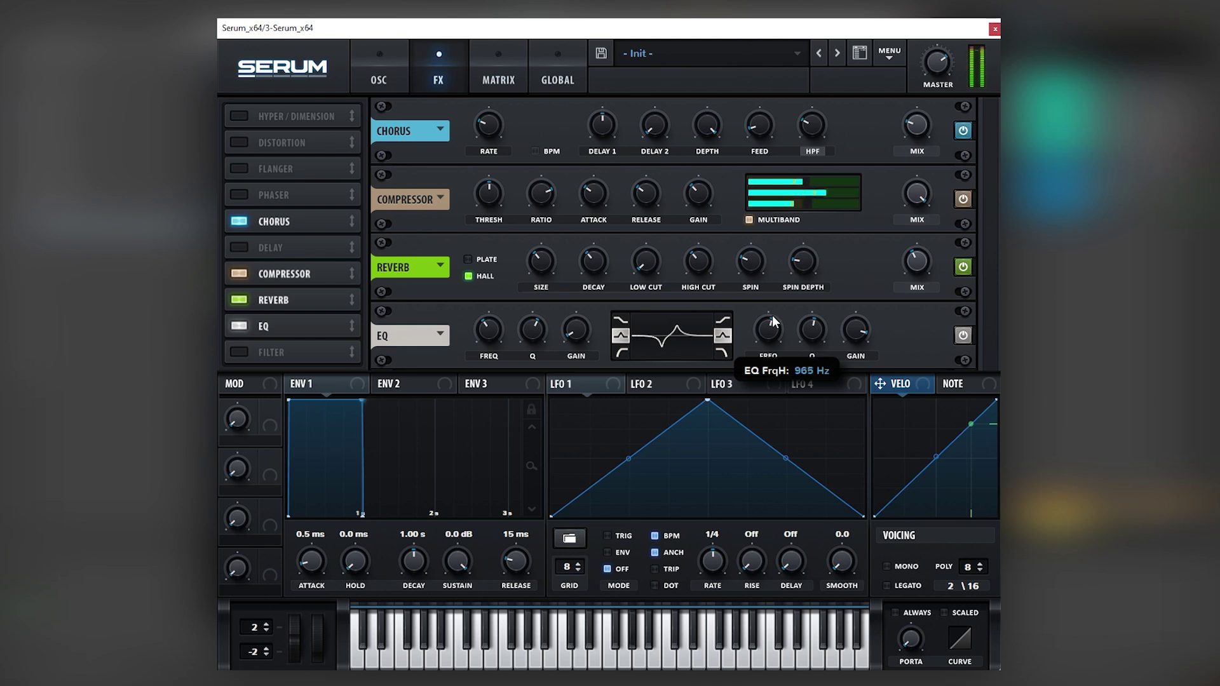
left_click_drag(855, 340, 848, 332)
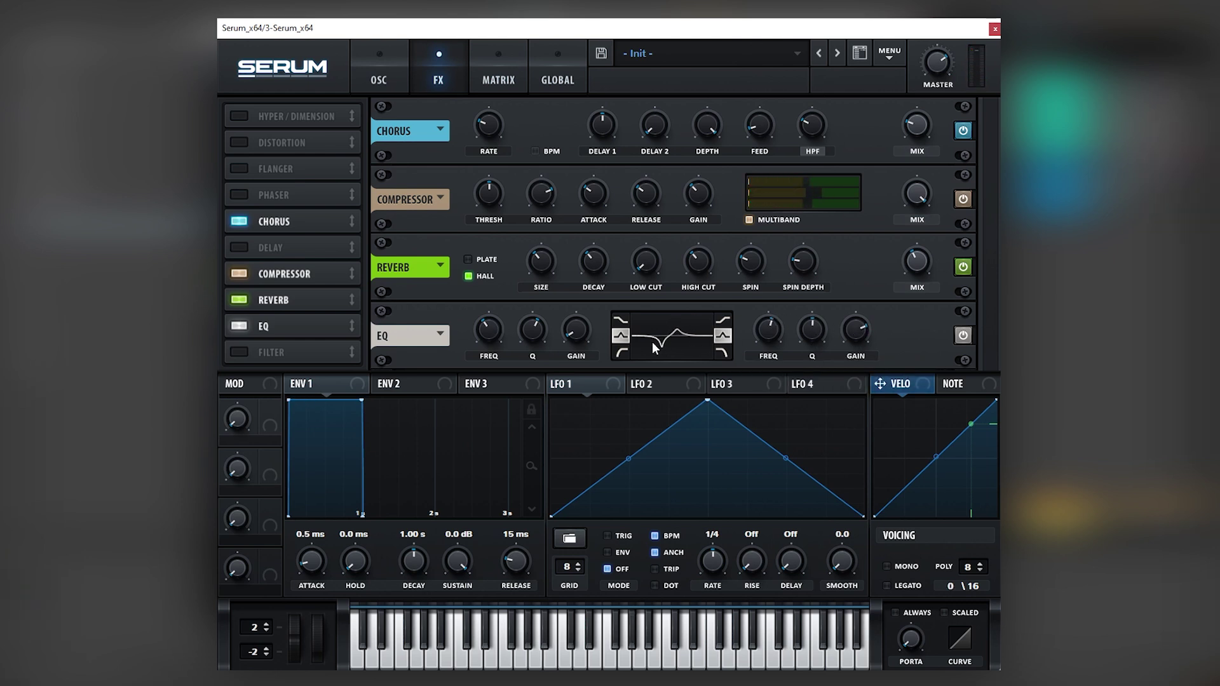
left_click_drag(508, 335, 512, 321)
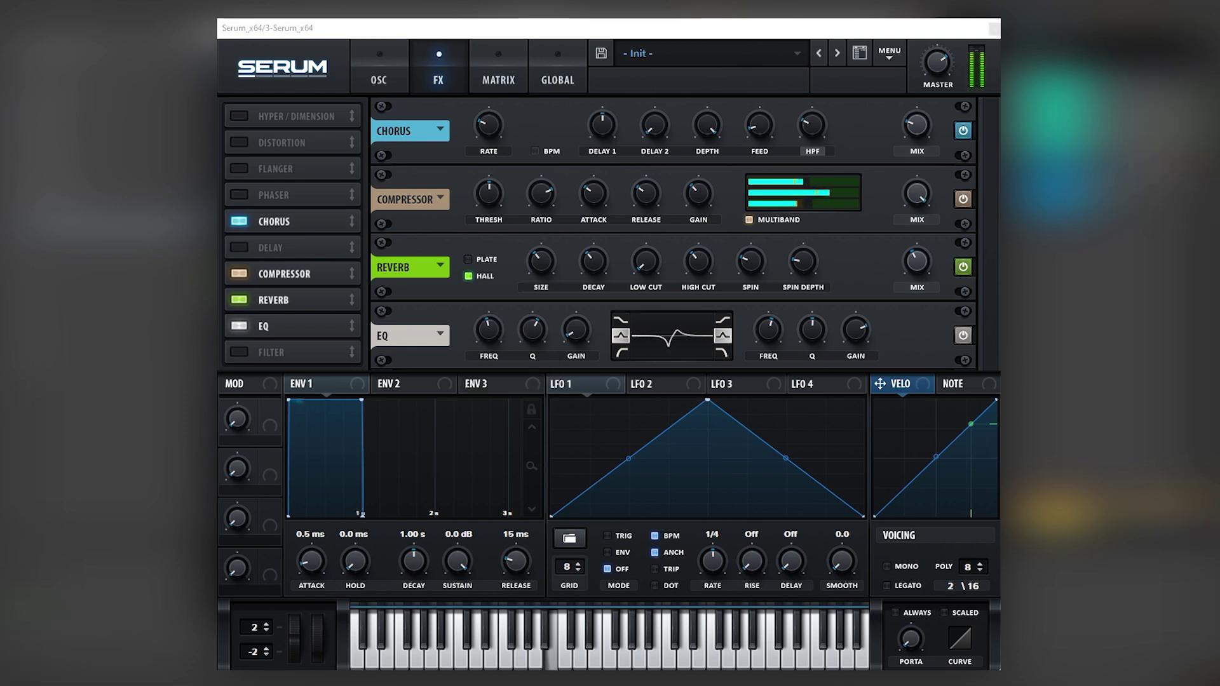
left_click(768, 329)
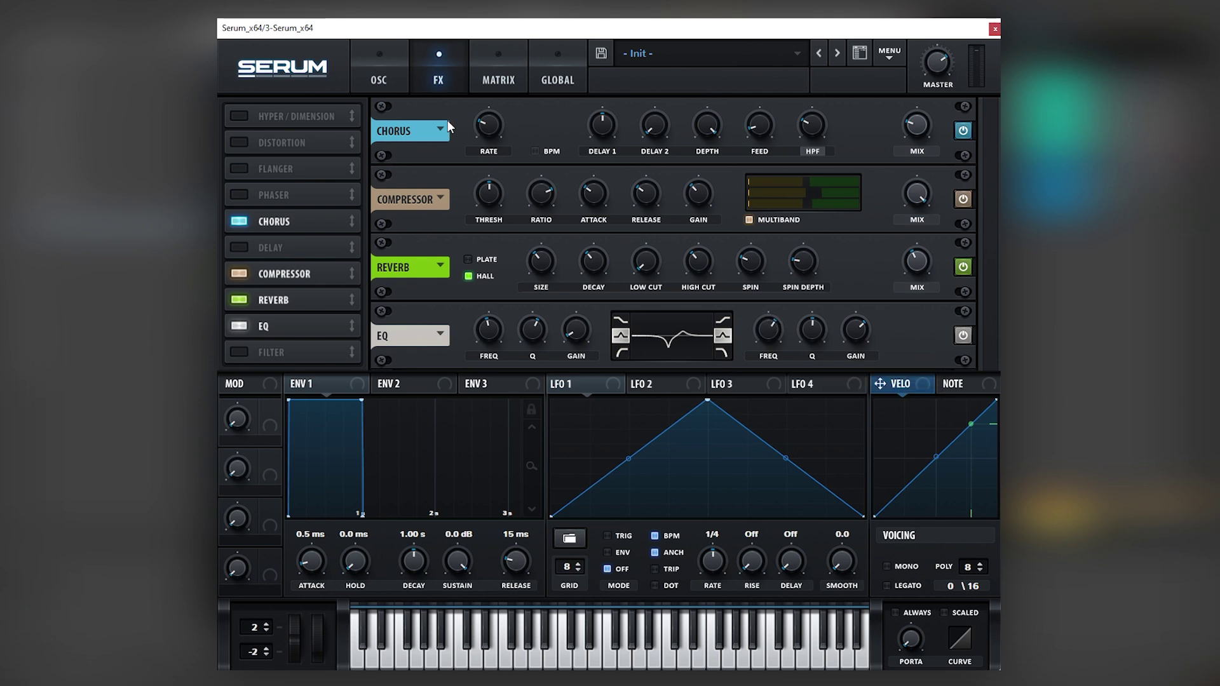
left_click(373, 73)
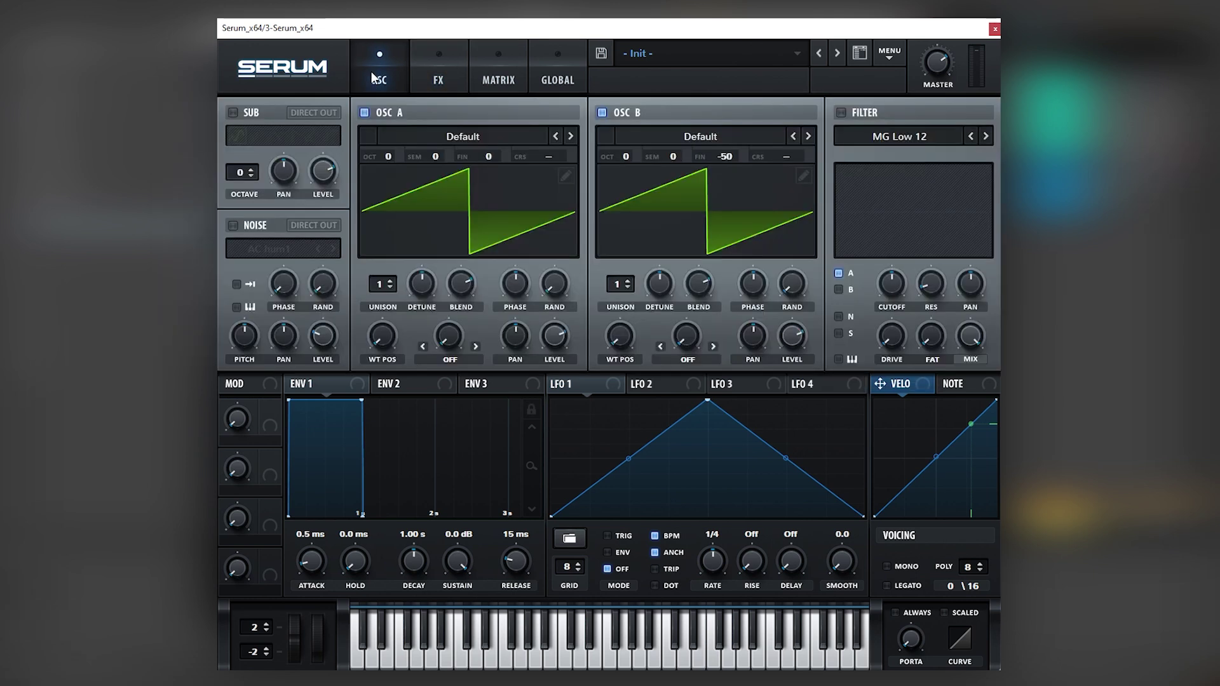